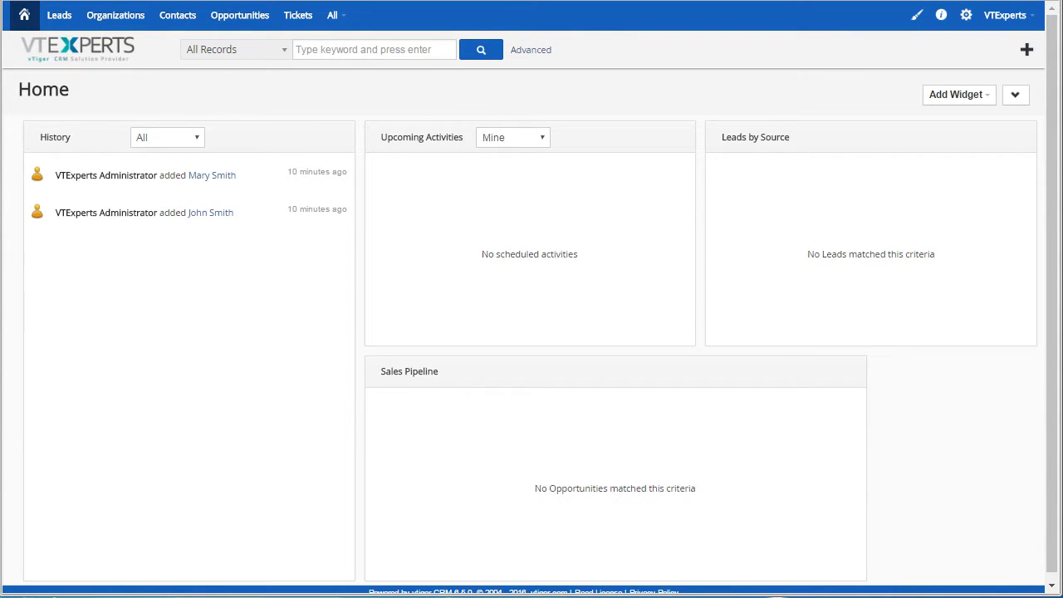
# Go through CRM Settings and the Modules tile to the Install from Zip page.
pyautogui.click(966, 24)
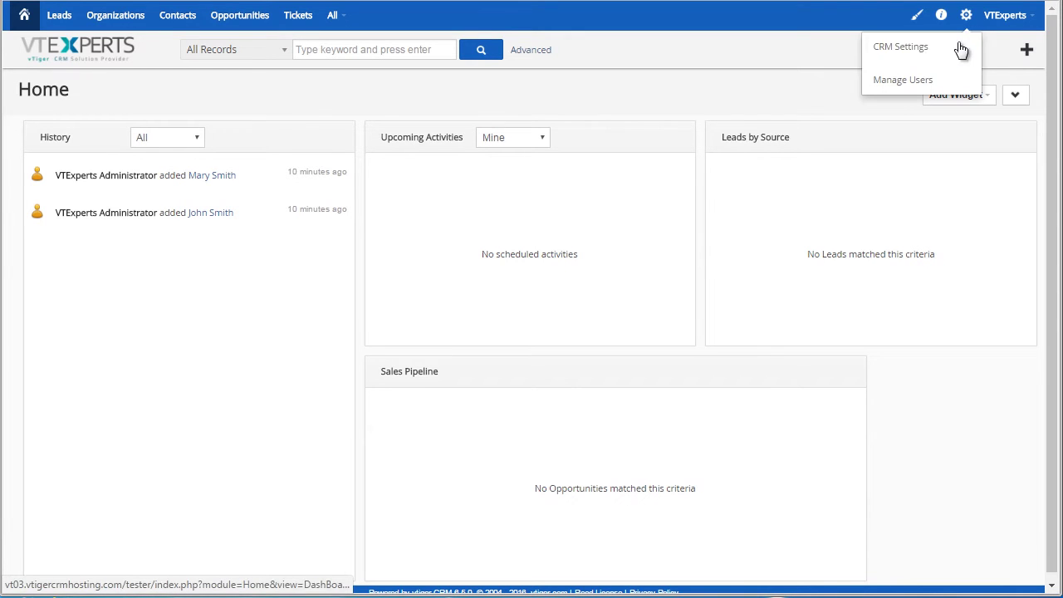
pyautogui.click(944, 48)
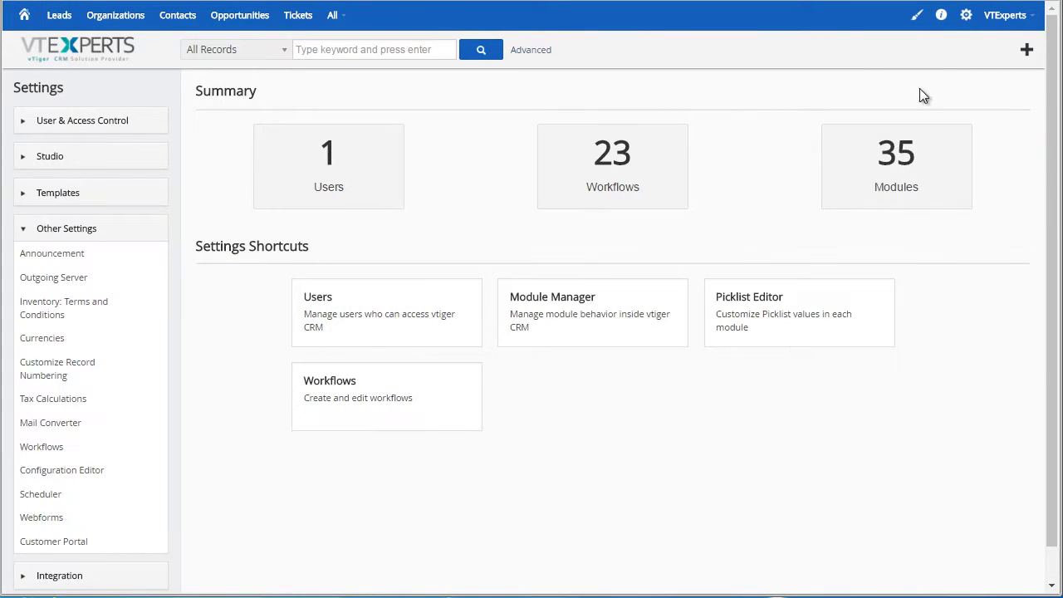
pyautogui.click(893, 152)
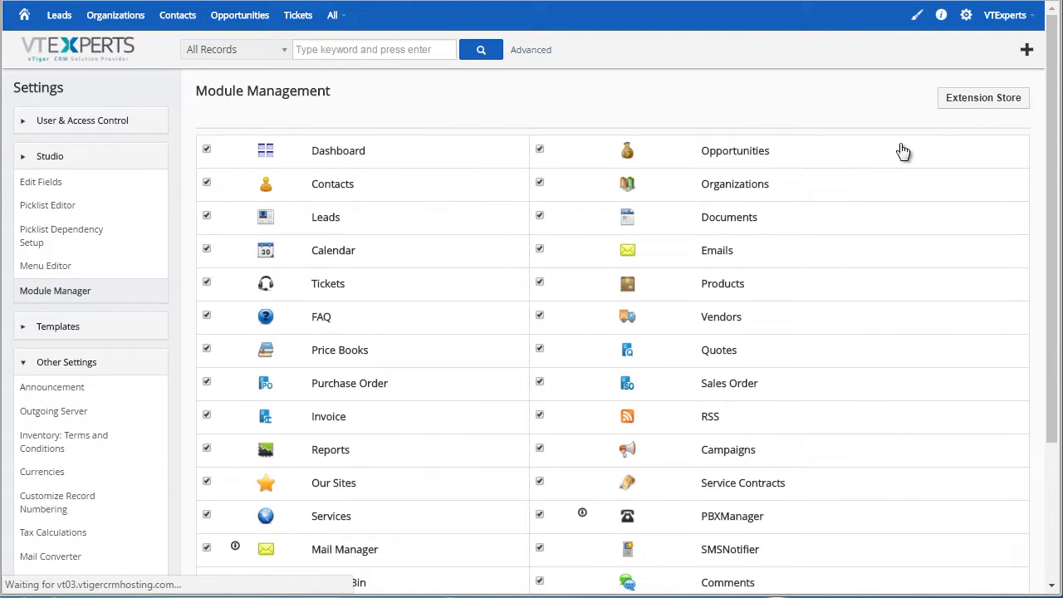
pyautogui.moveTo(1051, 94); pyautogui.dragTo(1048, 241)
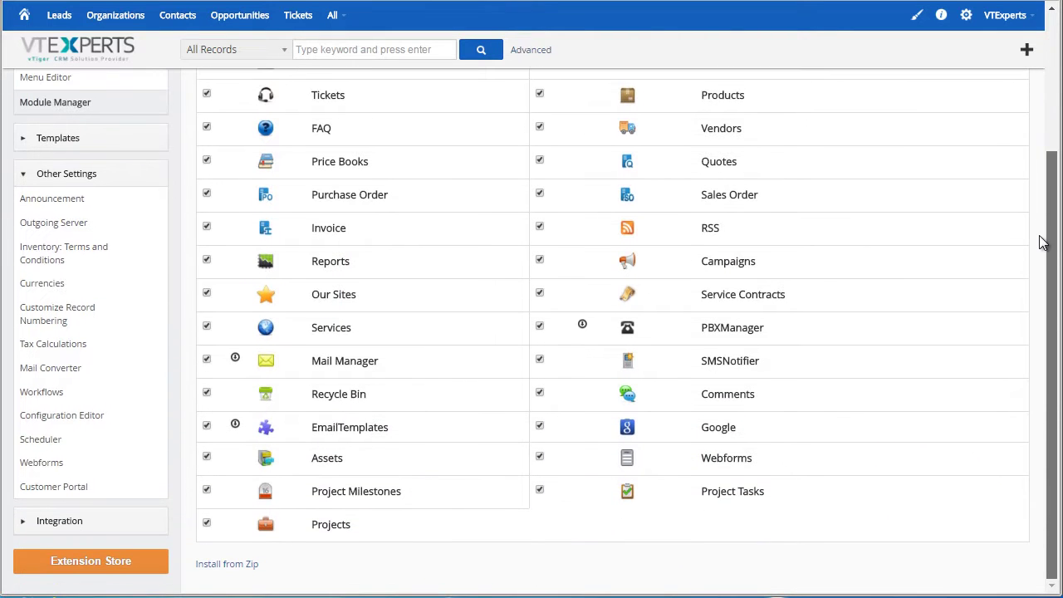
pyautogui.click(235, 566)
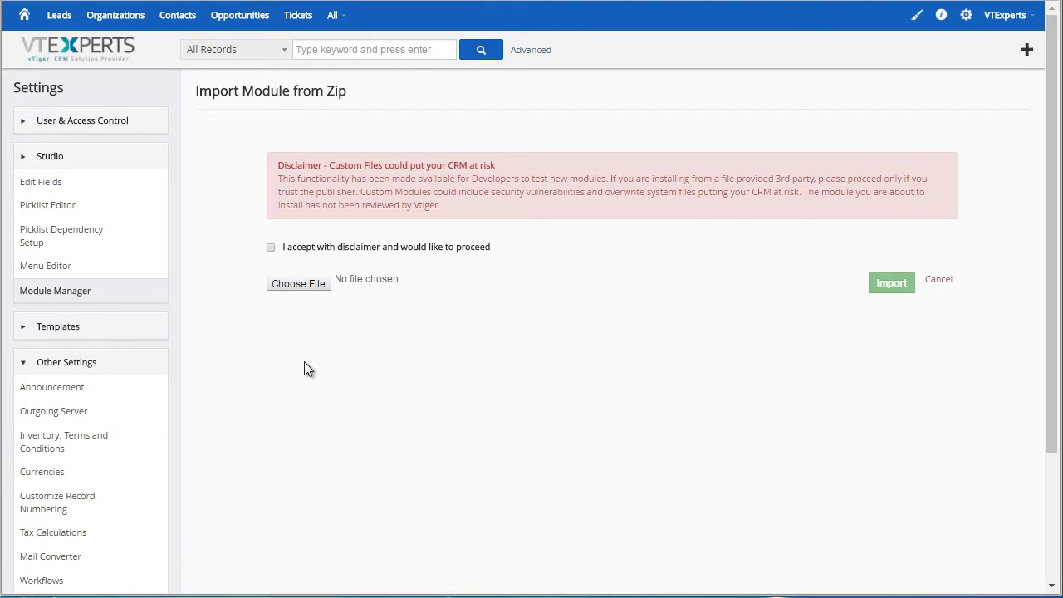
# Upload VTigerPremium.zip, accept the disclaimer and license, and import the VTEStore module.
pyautogui.click(316, 284)
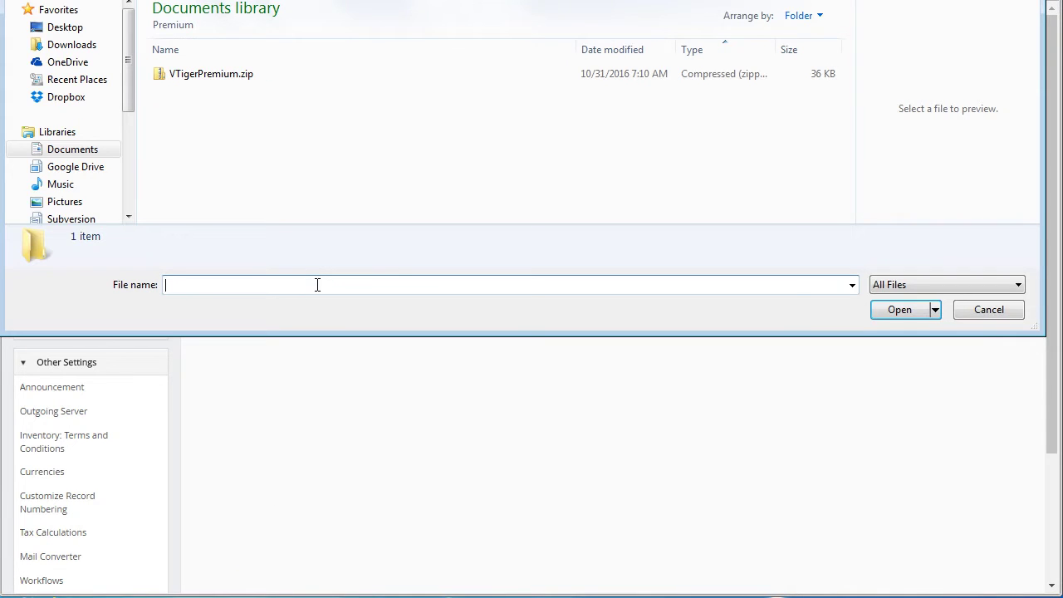
pyautogui.click(221, 73)
pyautogui.click(893, 312)
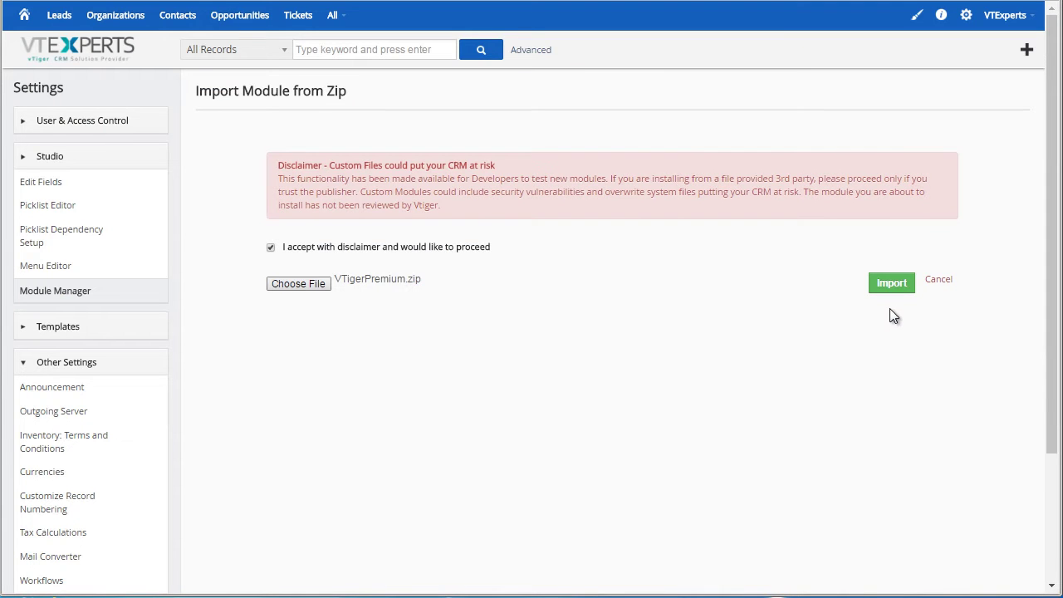
pyautogui.click(891, 285)
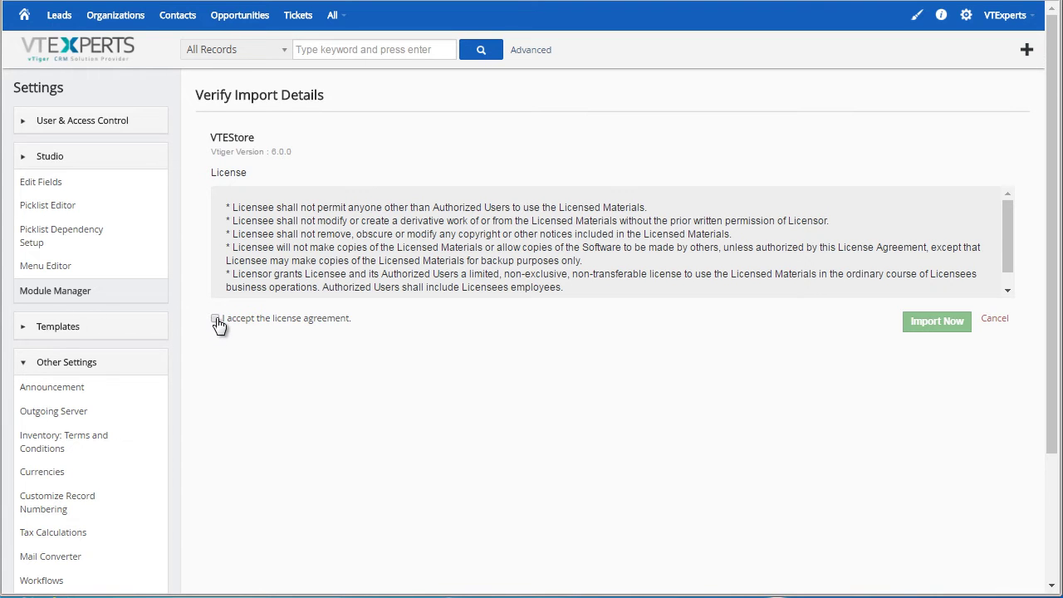
pyautogui.click(215, 319)
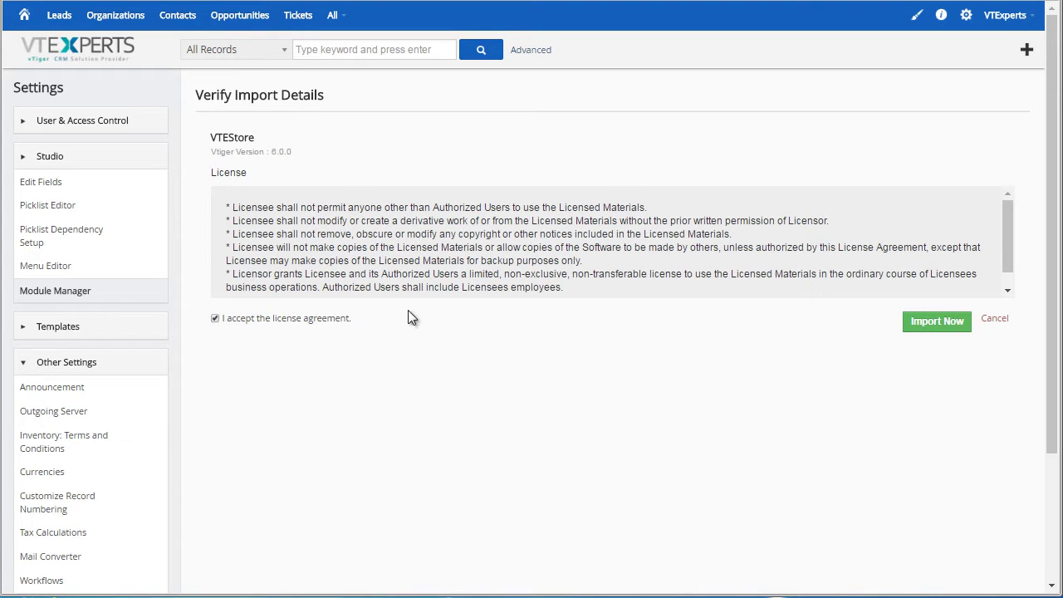
pyautogui.click(938, 322)
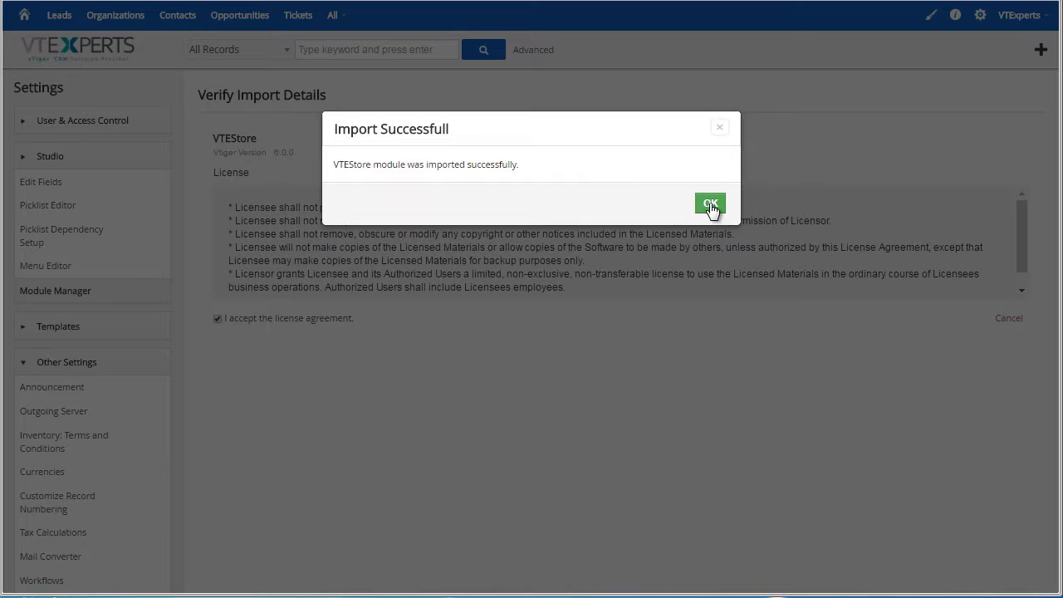
pyautogui.click(709, 205)
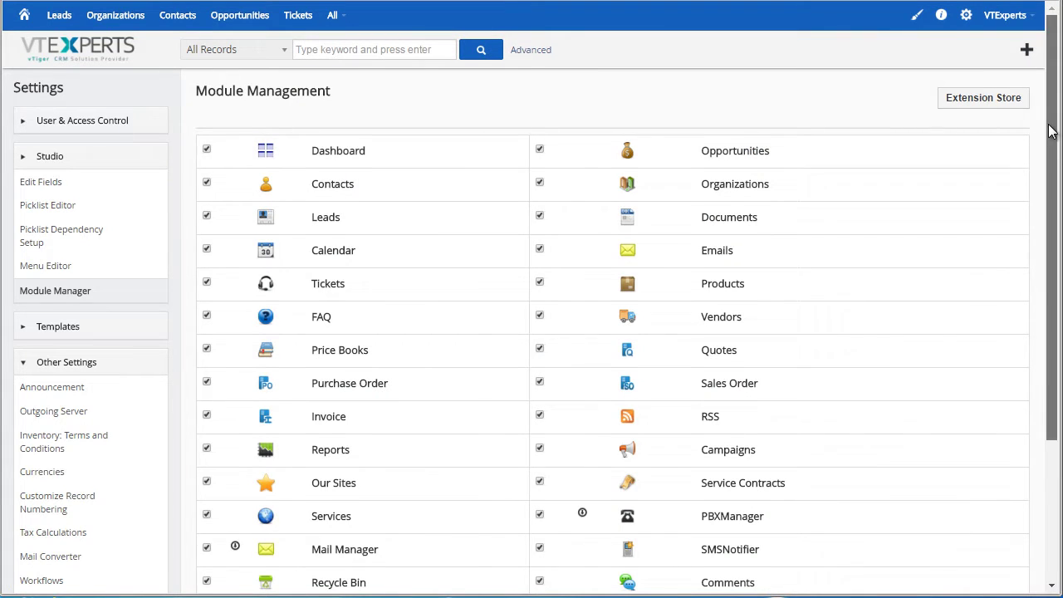
# Open VTiger Premium under Other Settings, install it and confirm the module upgrade.
pyautogui.moveTo(1051, 129); pyautogui.dragTo(1048, 212)
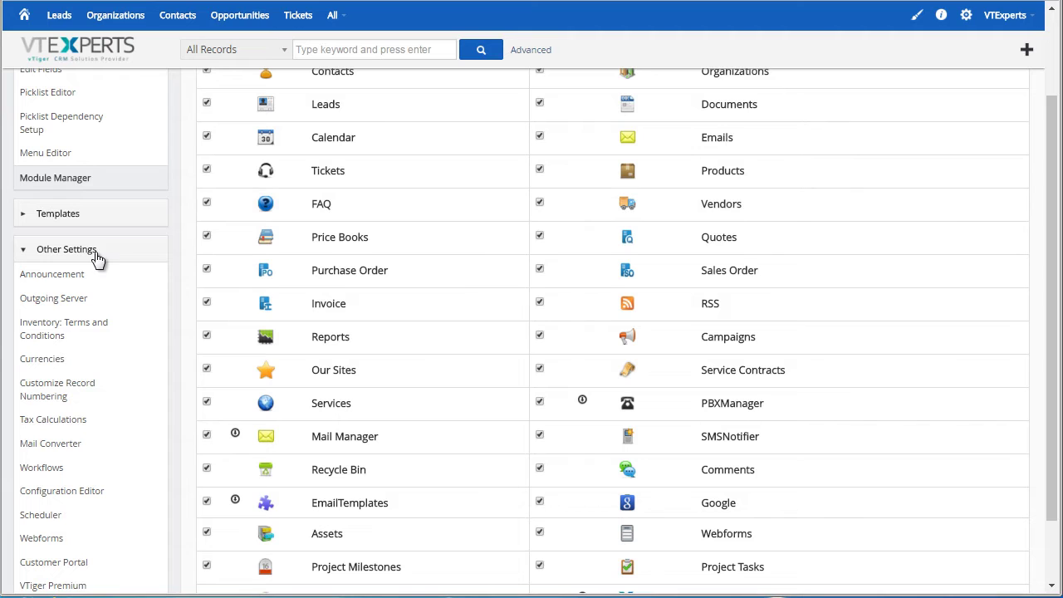
pyautogui.scroll(-2, 166, 415)
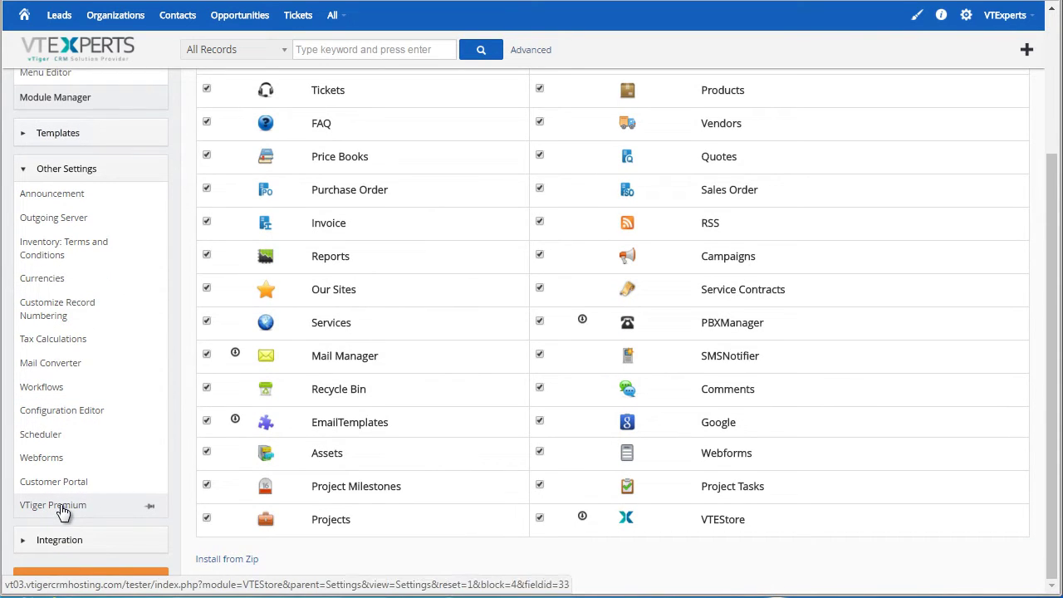
pyautogui.click(62, 511)
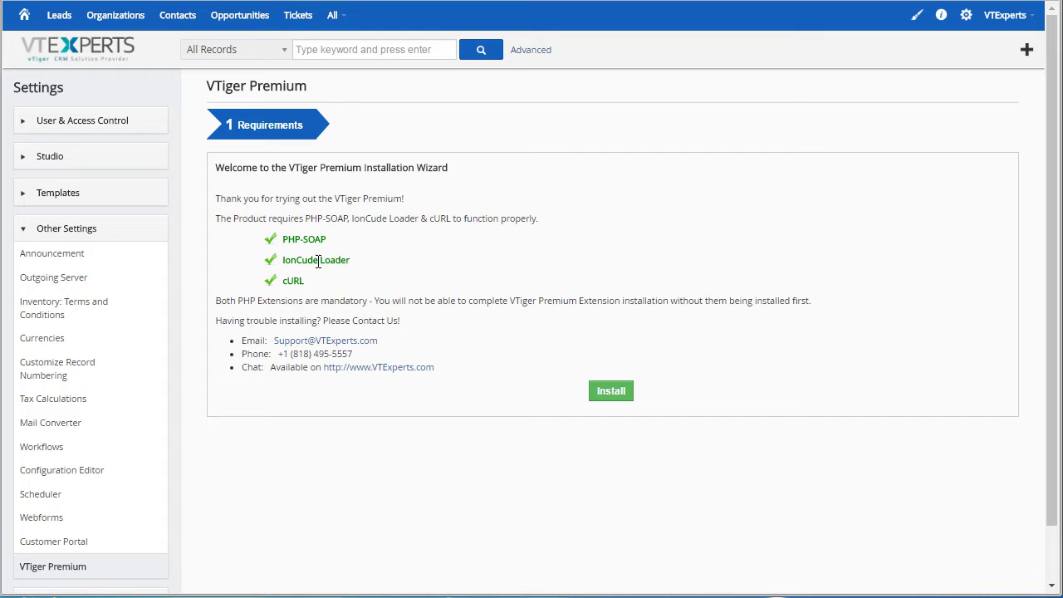
pyautogui.click(613, 391)
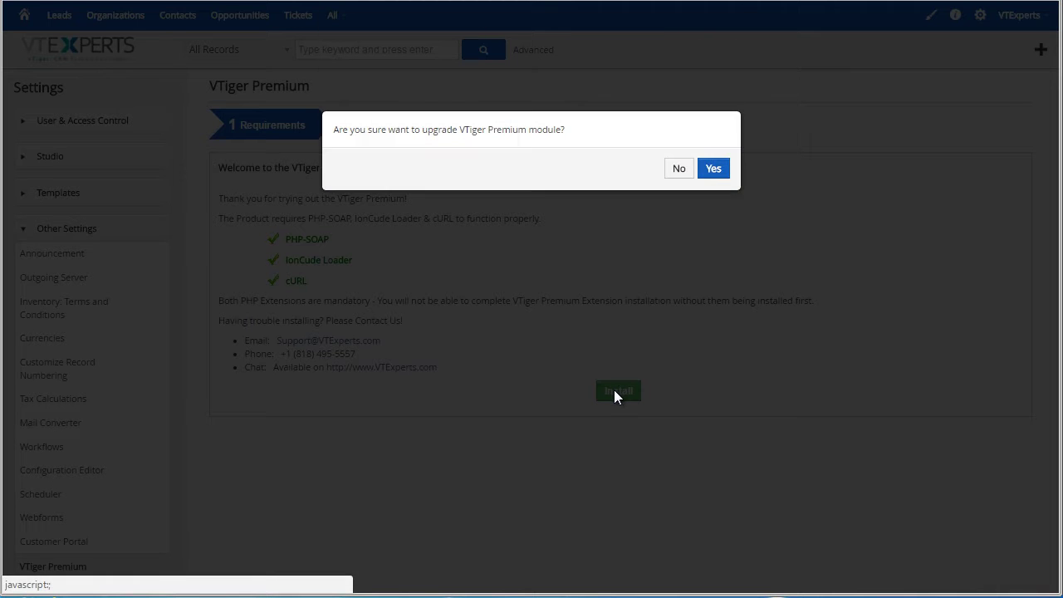
pyautogui.click(714, 170)
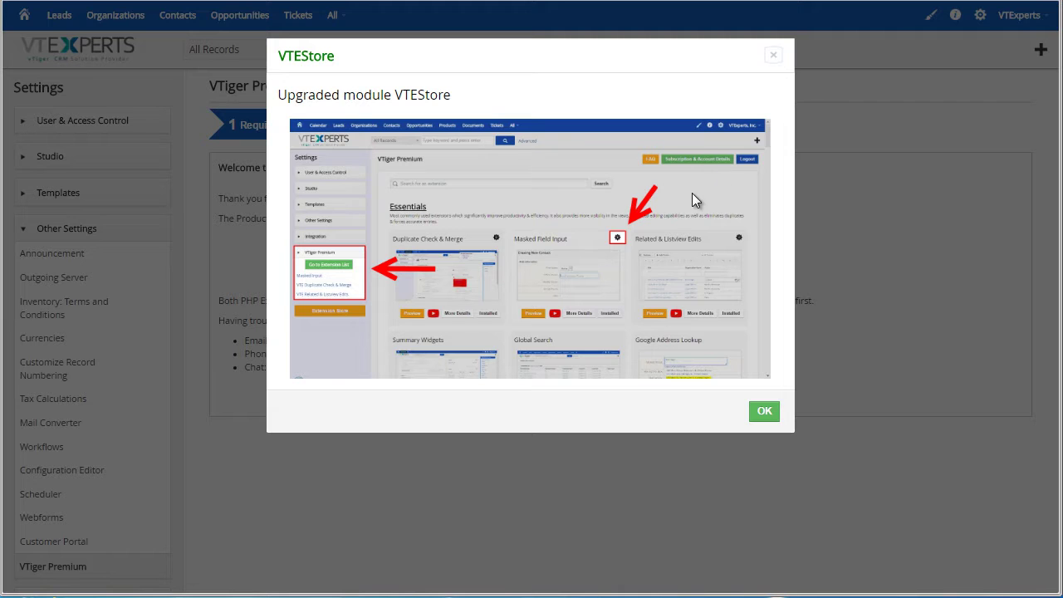
pyautogui.click(763, 414)
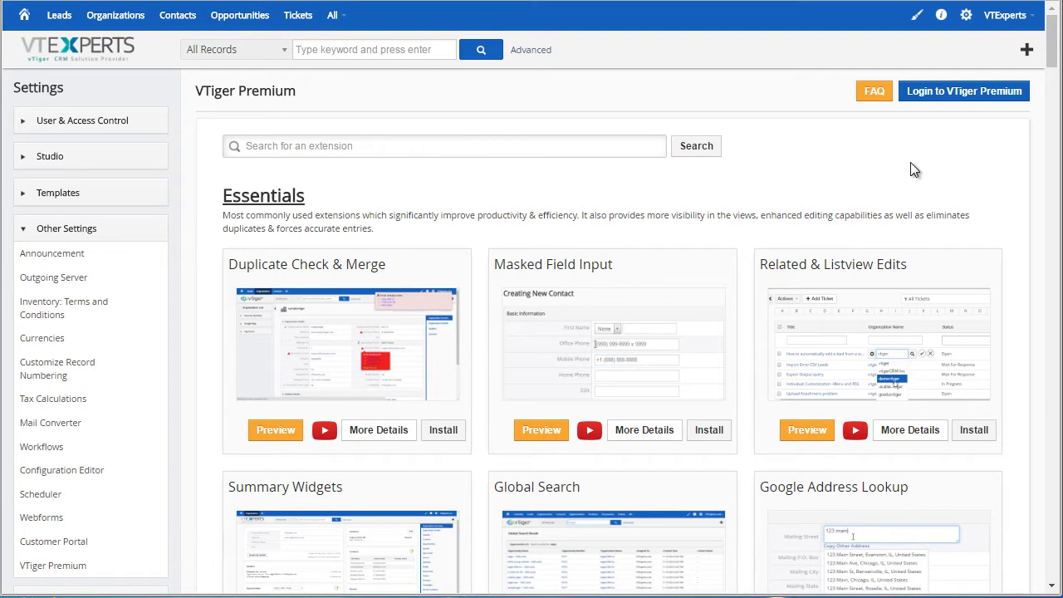
# Open the VTiger Premium sign-up form and enter the e-mail, first and last name, company and username.
pyautogui.click(957, 96)
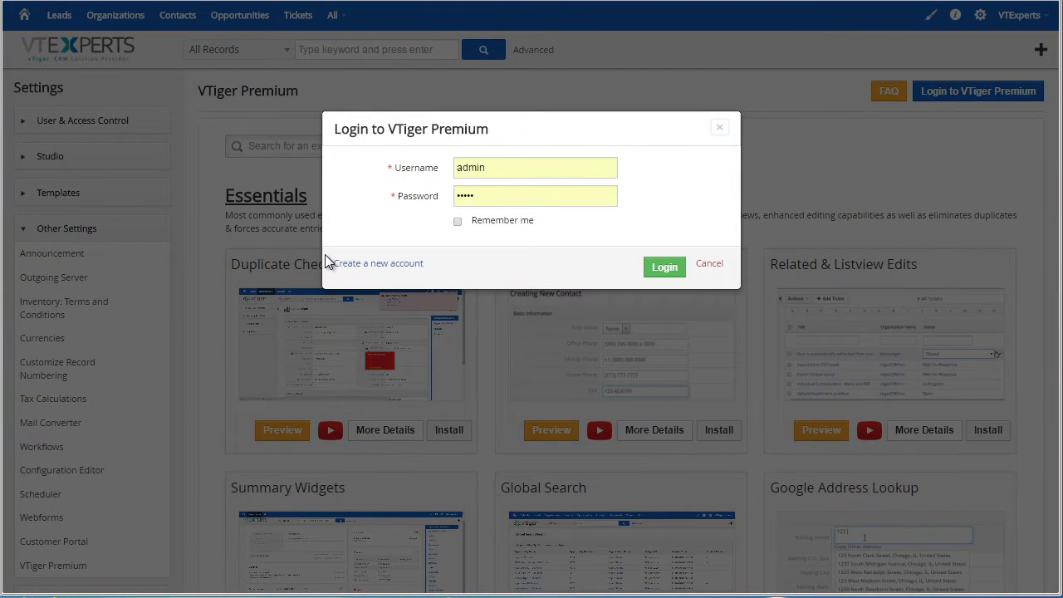
pyautogui.click(389, 264)
pyautogui.click(495, 167)
pyautogui.hotkey('ctrl', 'v')
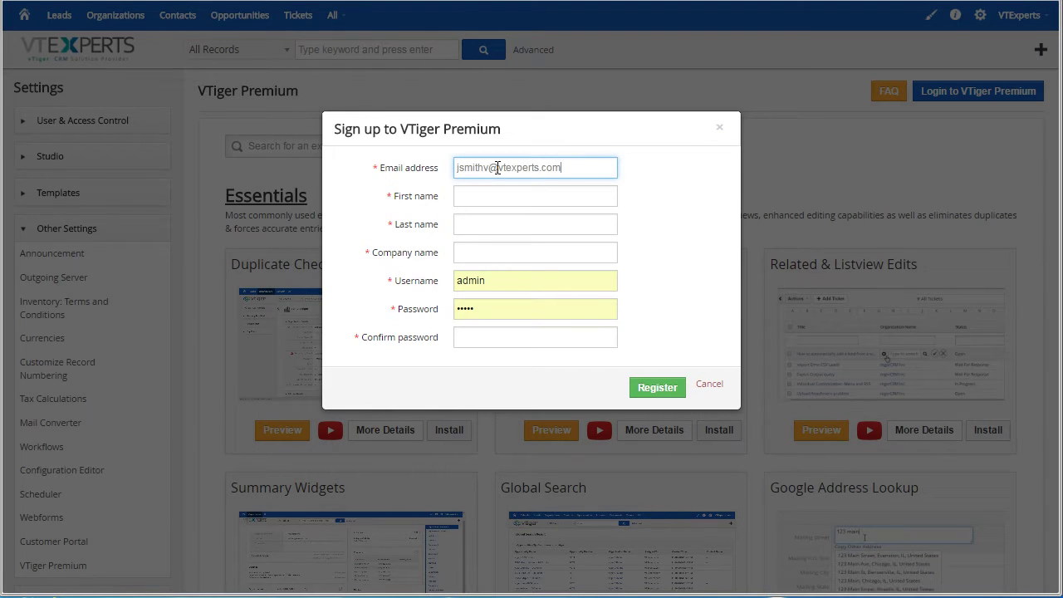
pyautogui.press('Tab')
pyautogui.write('John')
pyautogui.press('Tab')
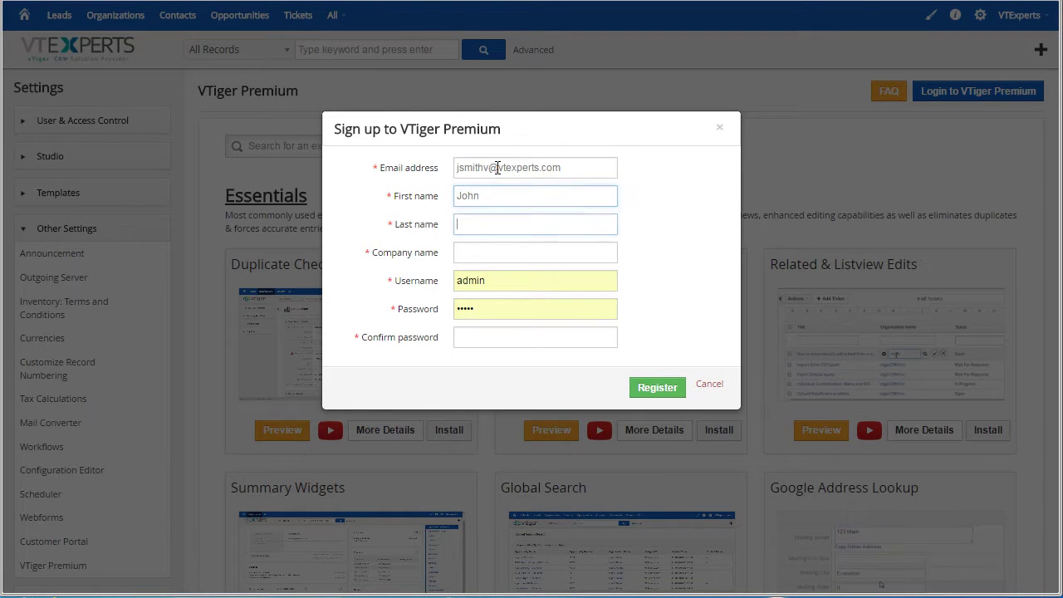
pyautogui.write('Smith')
pyautogui.press('Tab')
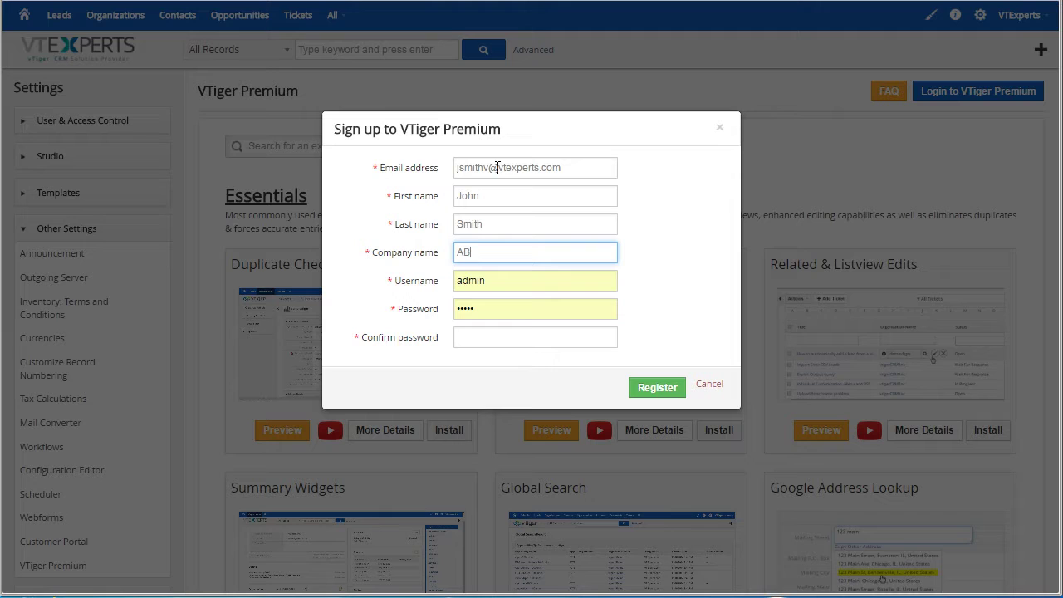
pyautogui.write('ABC INC')
pyautogui.press('Tab')
pyautogui.write('admin')
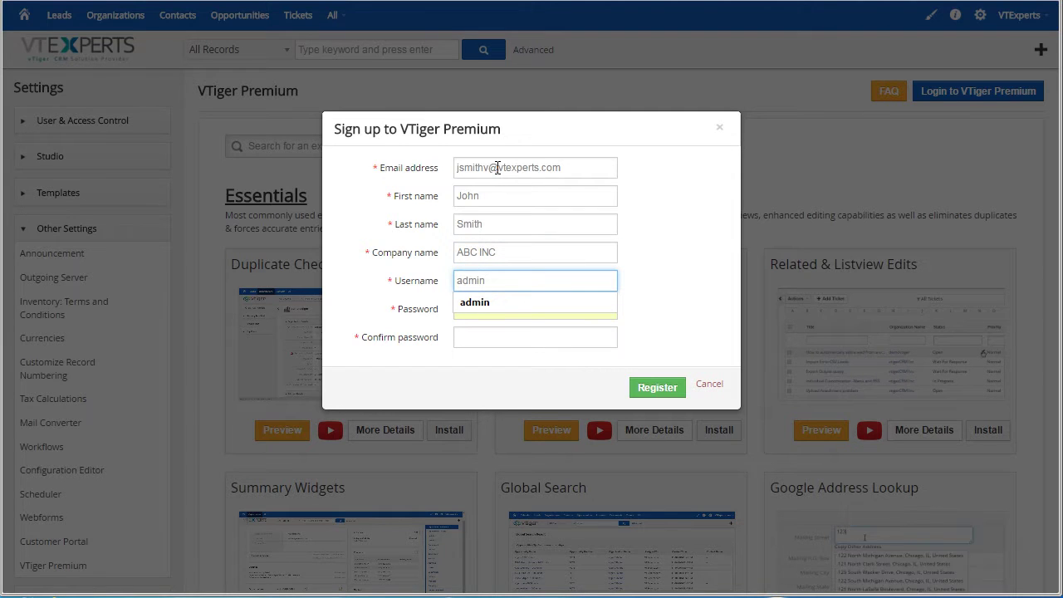
pyautogui.press('Tab')
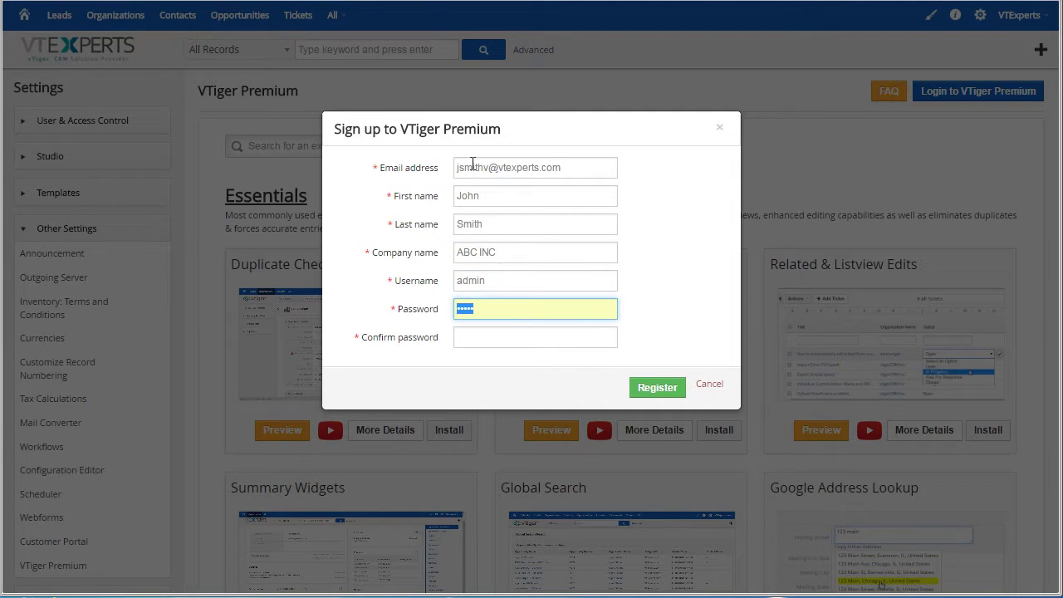
# Replace the username with the e-mail address, enter and confirm the password, and register.
pyautogui.tripleClick(595, 159)
pyautogui.hotkey('ctrl', 'c')
pyautogui.doubleClick(515, 287)
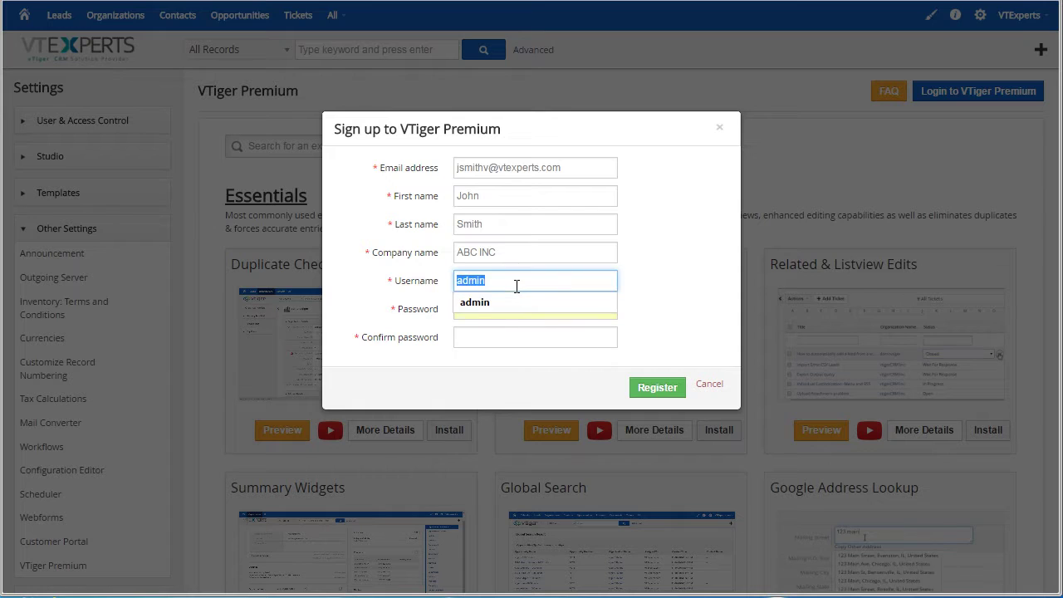
pyautogui.hotkey('ctrl', 'v')
pyautogui.press('Tab')
pyautogui.hotkey('ctrl', 'v')
pyautogui.press('Tab')
pyautogui.hotkey('ctrl', 'v')
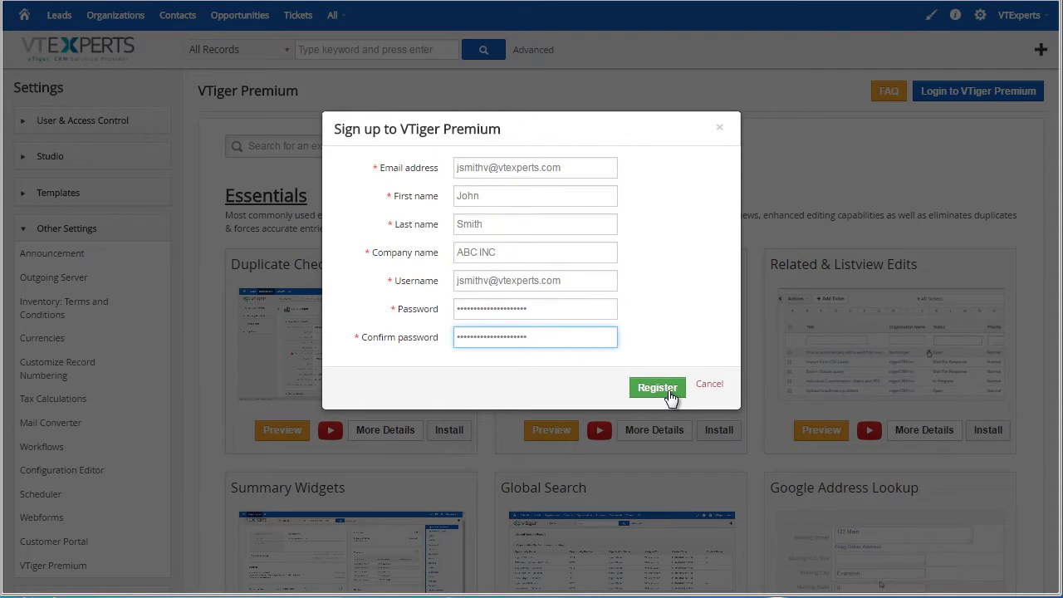
pyautogui.click(658, 388)
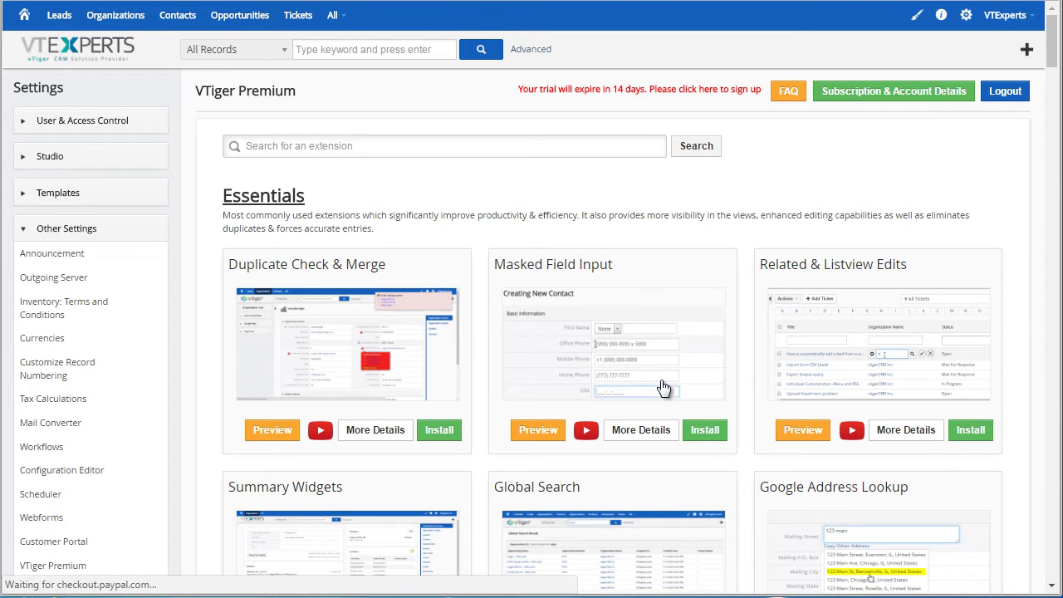
pyautogui.click(833, 145)
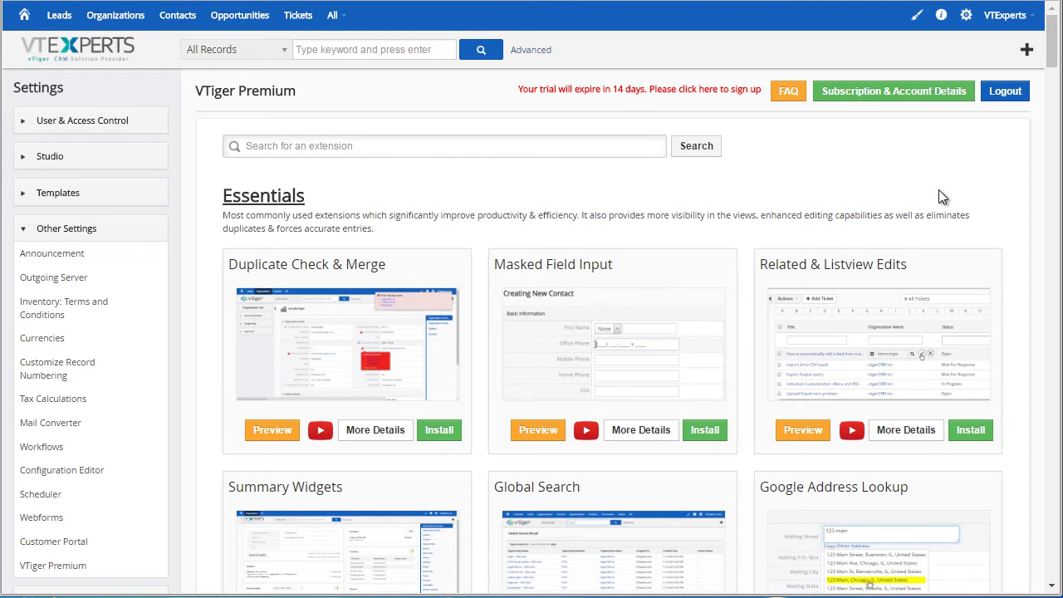
pyautogui.click(266, 432)
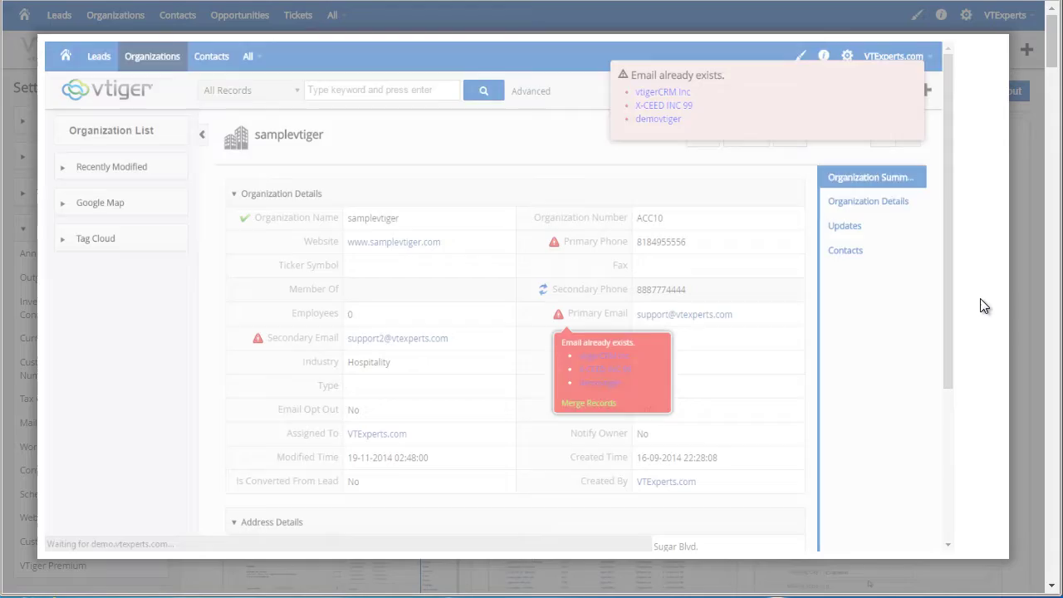
pyautogui.click(982, 296)
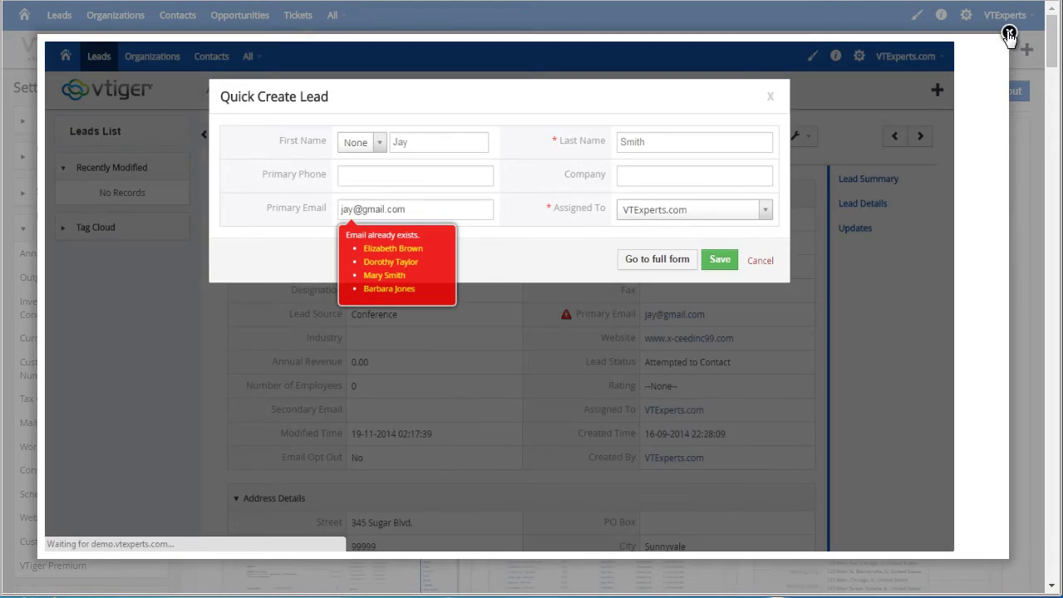
pyautogui.click(1008, 33)
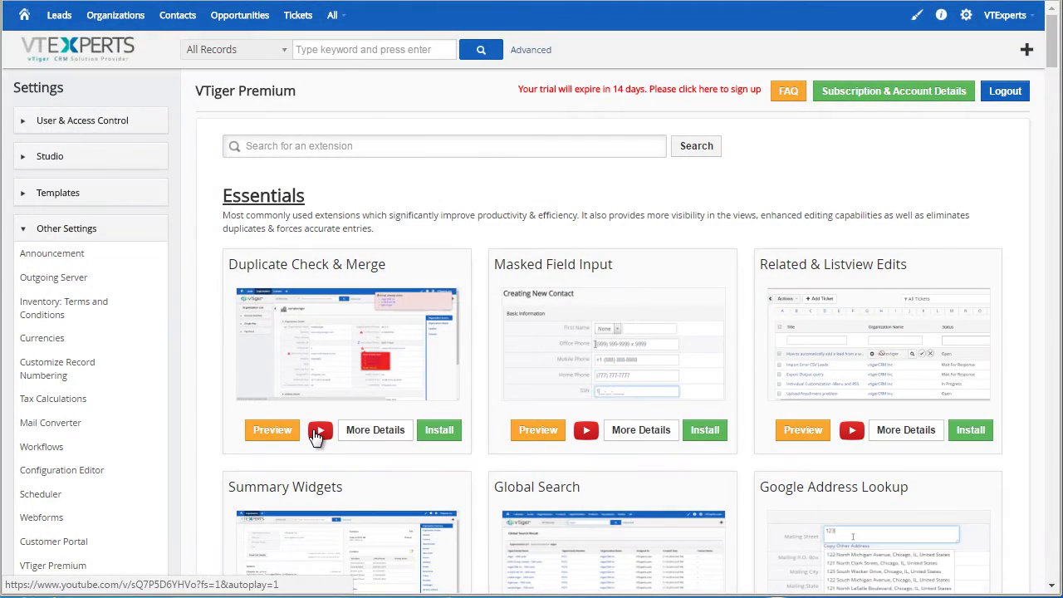
pyautogui.click(317, 431)
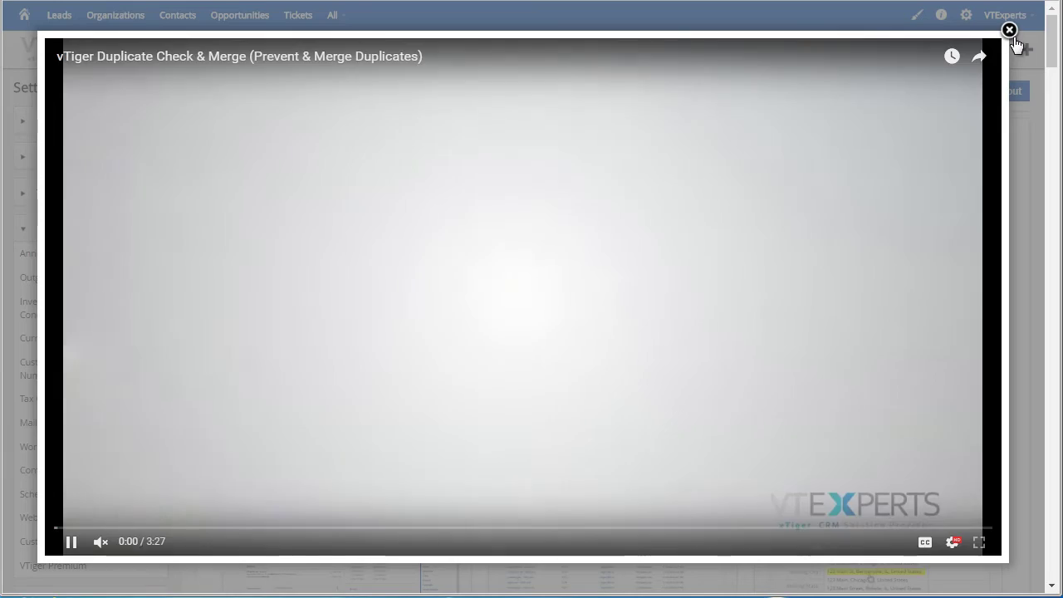
pyautogui.click(1008, 30)
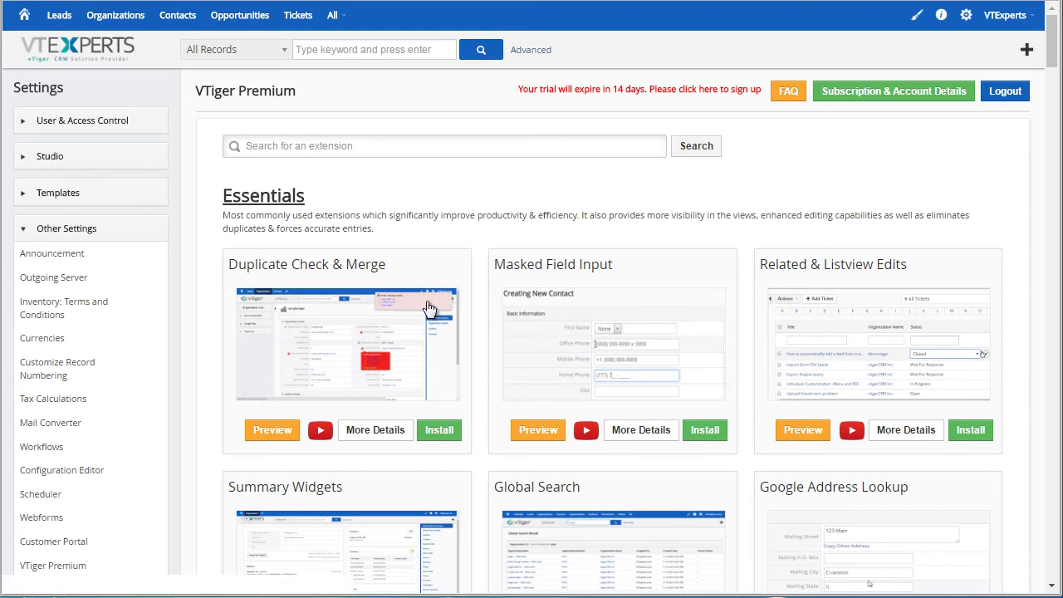
# Install Duplicate Check & Merge from its card, confirming with Yes and acknowledging the success dialog.
pyautogui.click(446, 430)
pyautogui.click(713, 170)
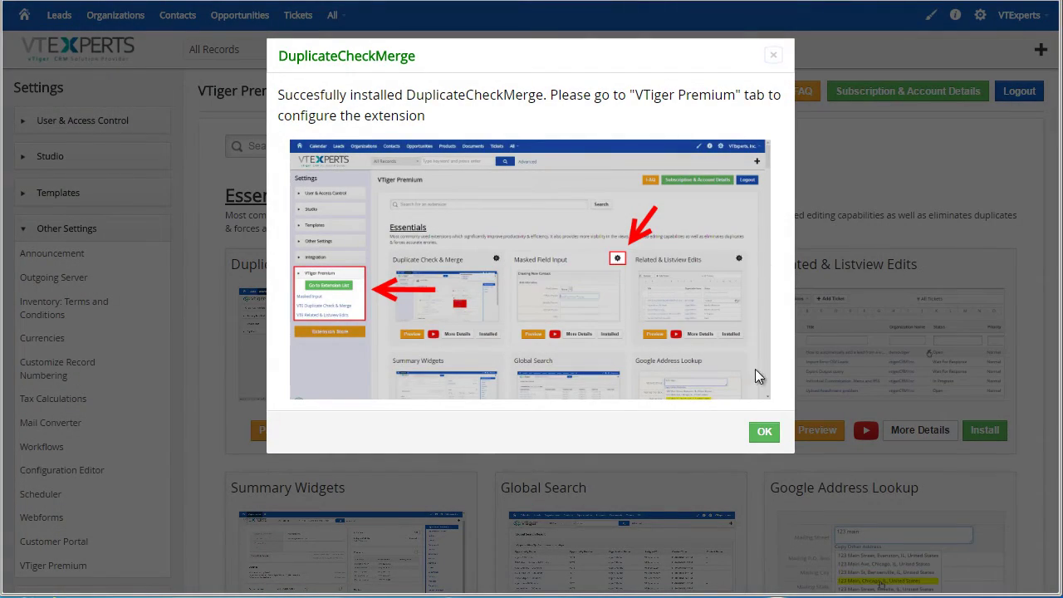
pyautogui.click(763, 431)
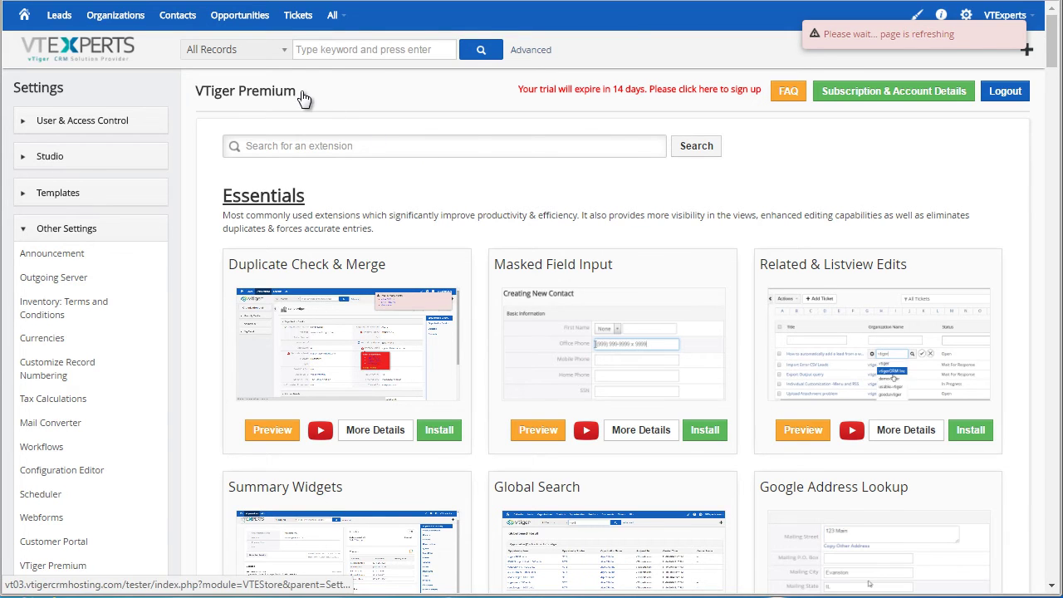
# Open the first contact from Contacts and view its duplicate Primary Email warning with a merge option.
pyautogui.click(175, 27)
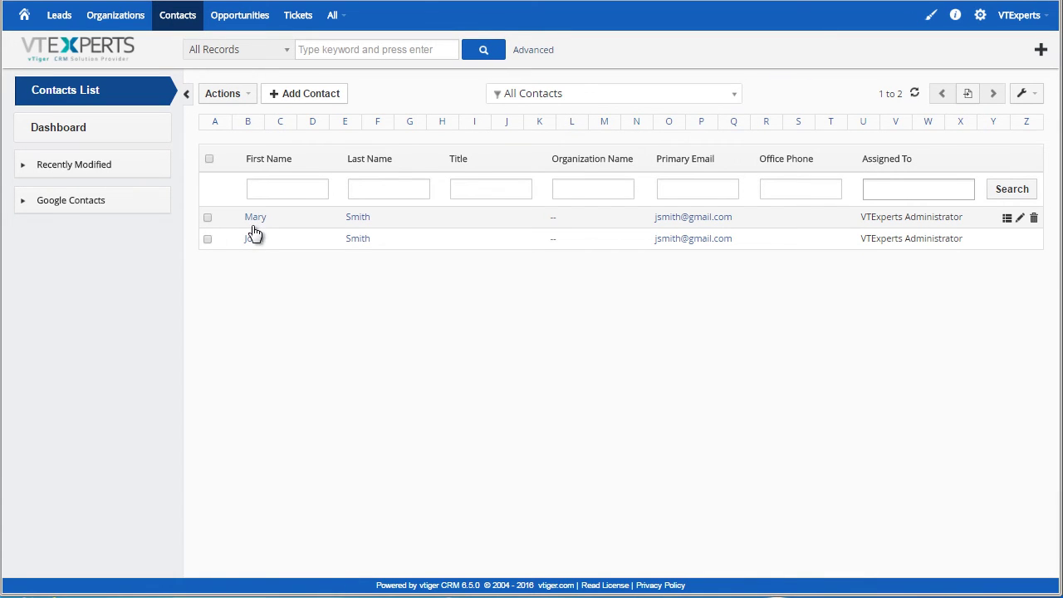
pyautogui.click(256, 219)
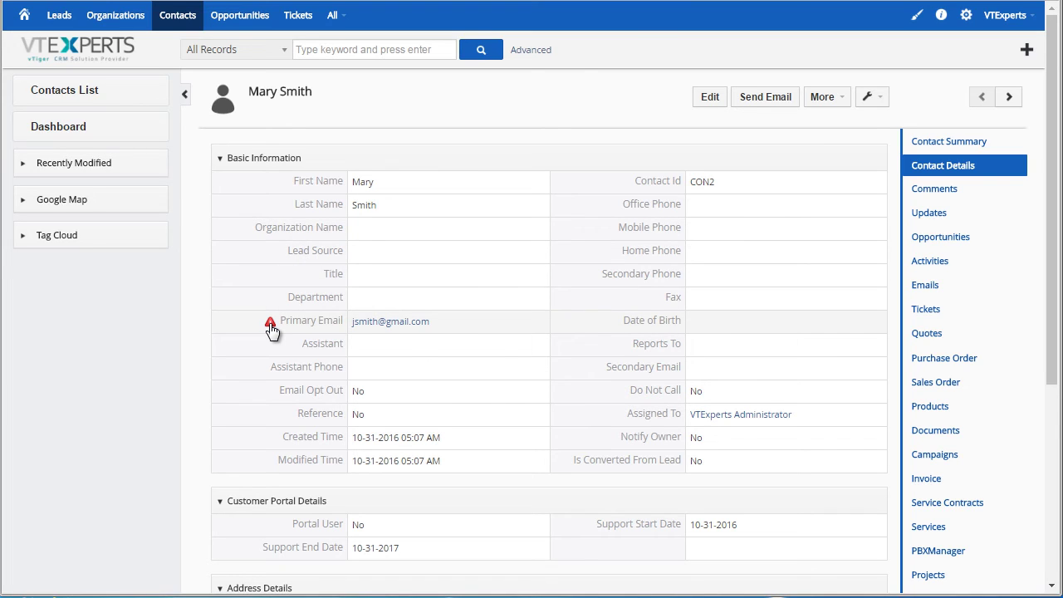
pyautogui.moveTo(270, 330)
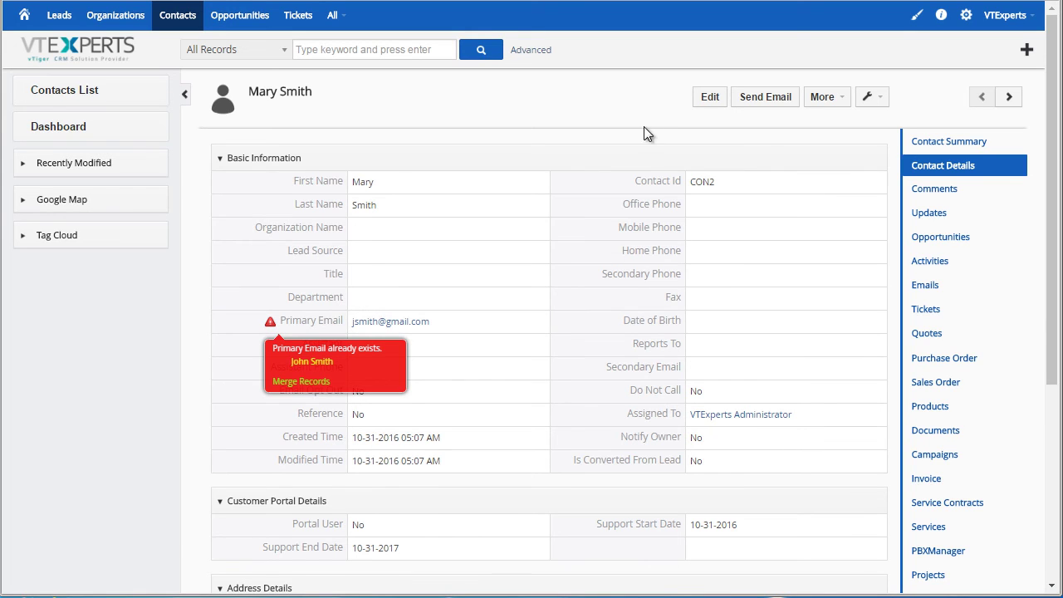
# Return via CRM Settings to the VTiger Premium extension list and check Duplicate Check & Merge shows Installed.
pyautogui.click(967, 20)
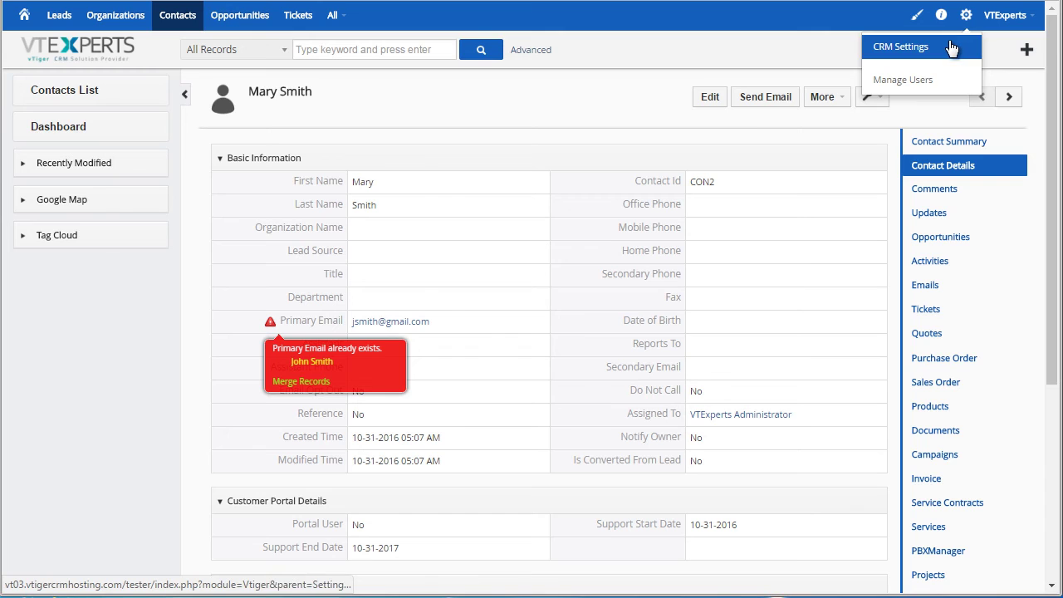
pyautogui.click(950, 48)
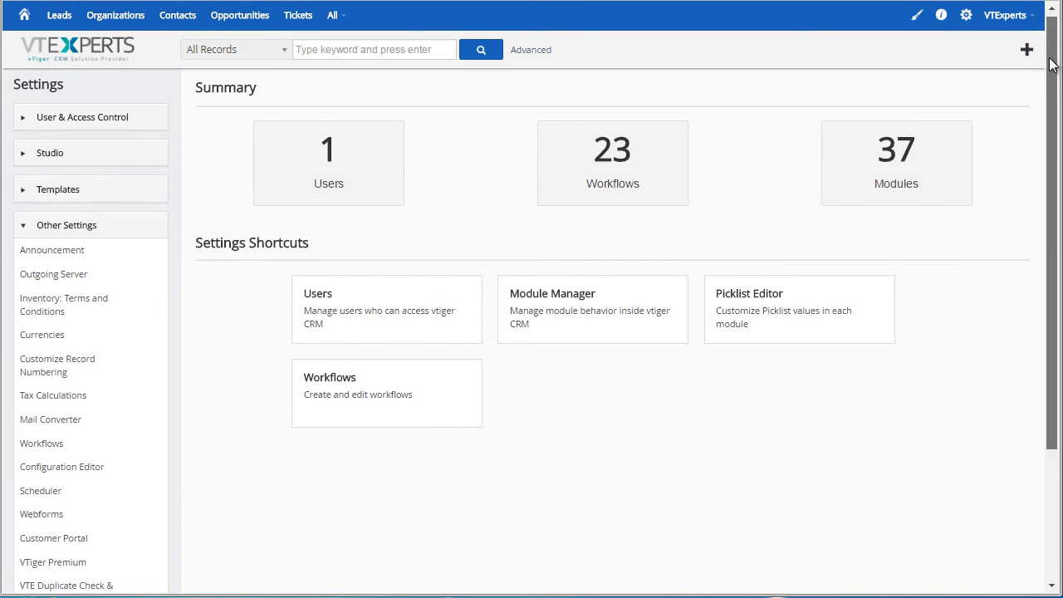
pyautogui.moveTo(1050, 65); pyautogui.dragTo(1043, 199)
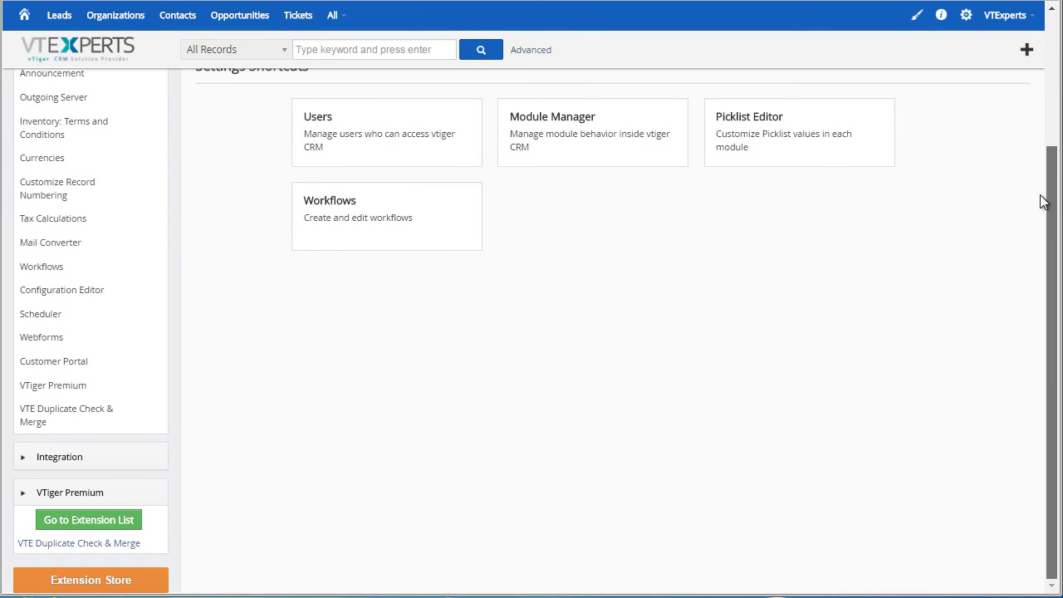
pyautogui.click(111, 521)
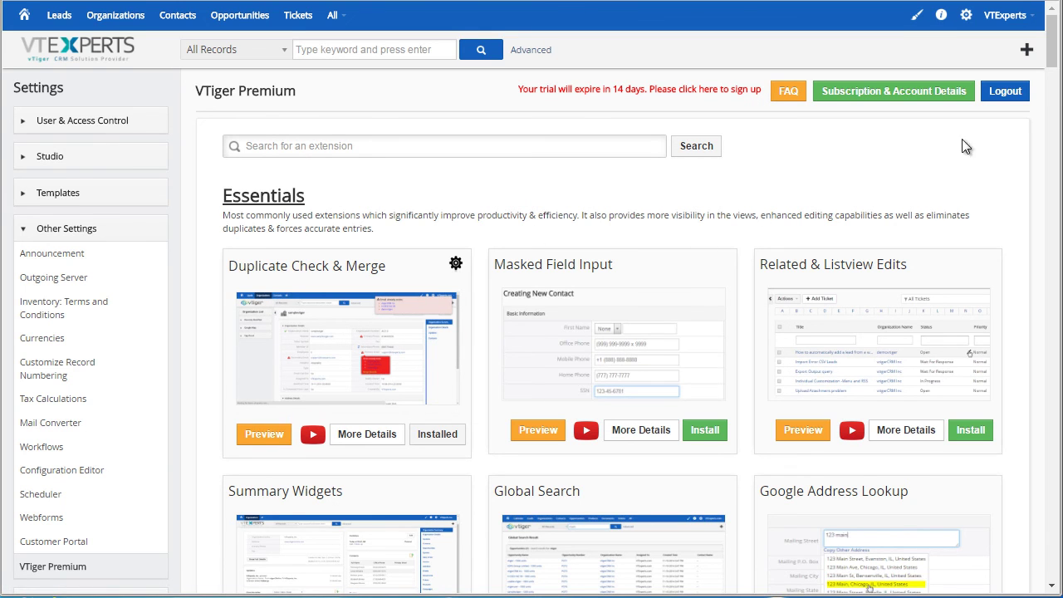
pyautogui.moveTo(1054, 60); pyautogui.dragTo(1037, 93)
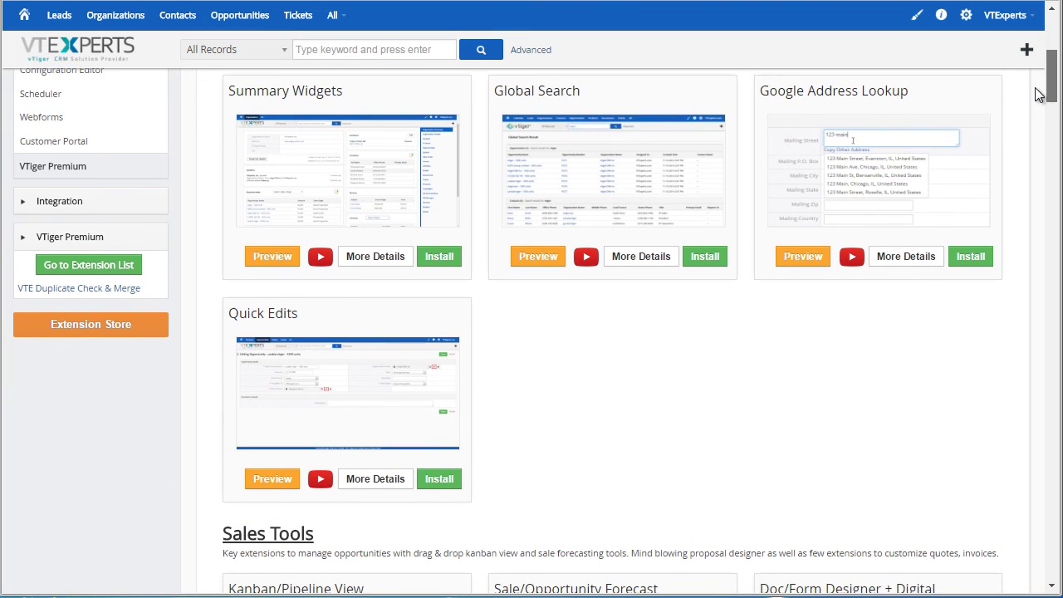
pyautogui.scroll(-1, 1035, 94)
pyautogui.scroll(3, 1034, 83)
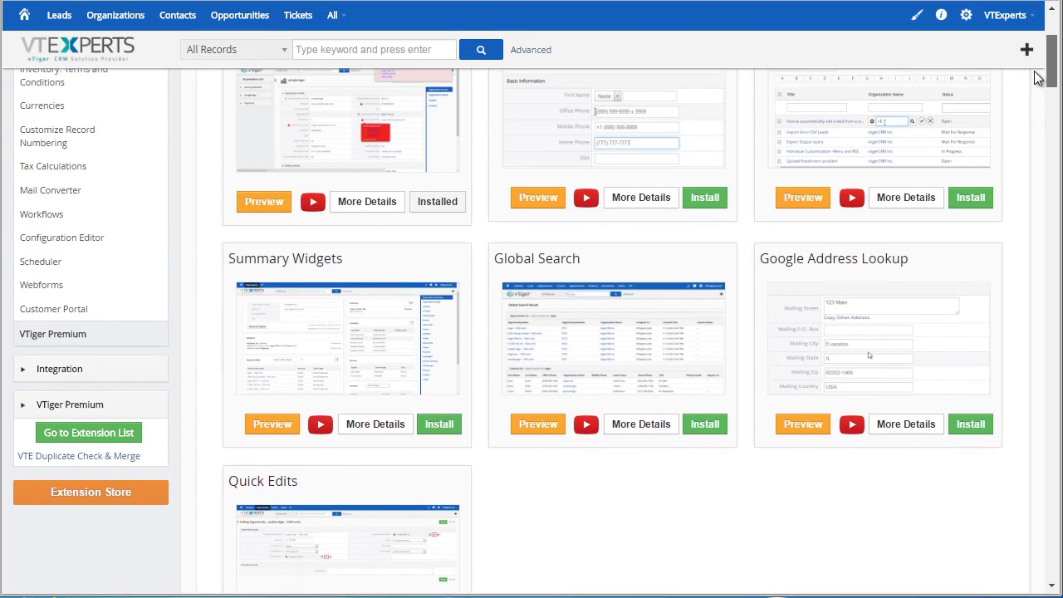
pyautogui.scroll(4, 1035, 83)
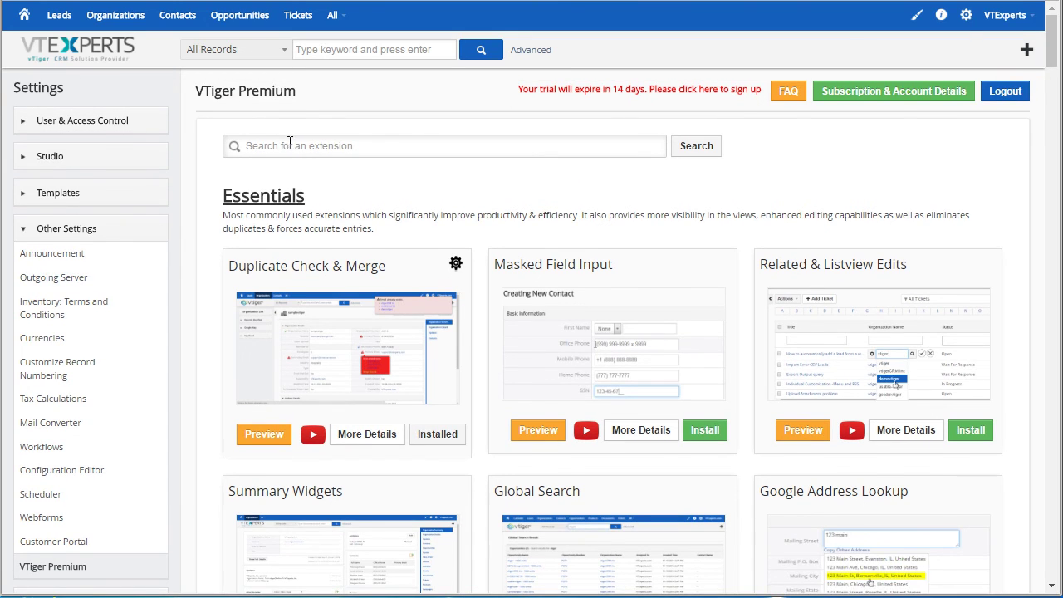